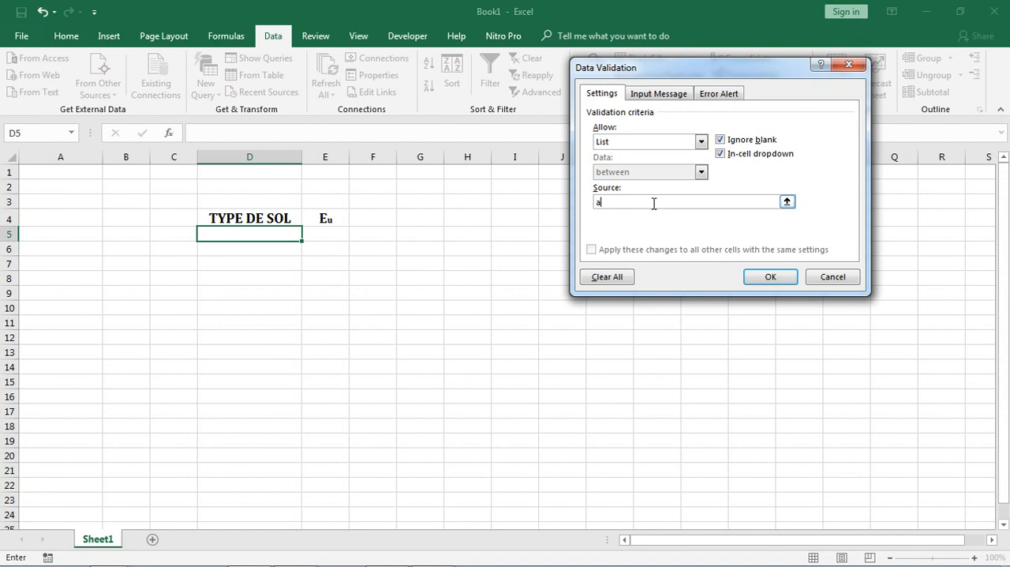
# Set the list validation source for cell D5 to argile molle, argile tres molle and argile solide, and apply it
pyautogui.write('rgile molle,Argile tres molle, argile solide')
pyautogui.press('BackSpace')
pyautogui.write('a')
pyautogui.click(769, 278)
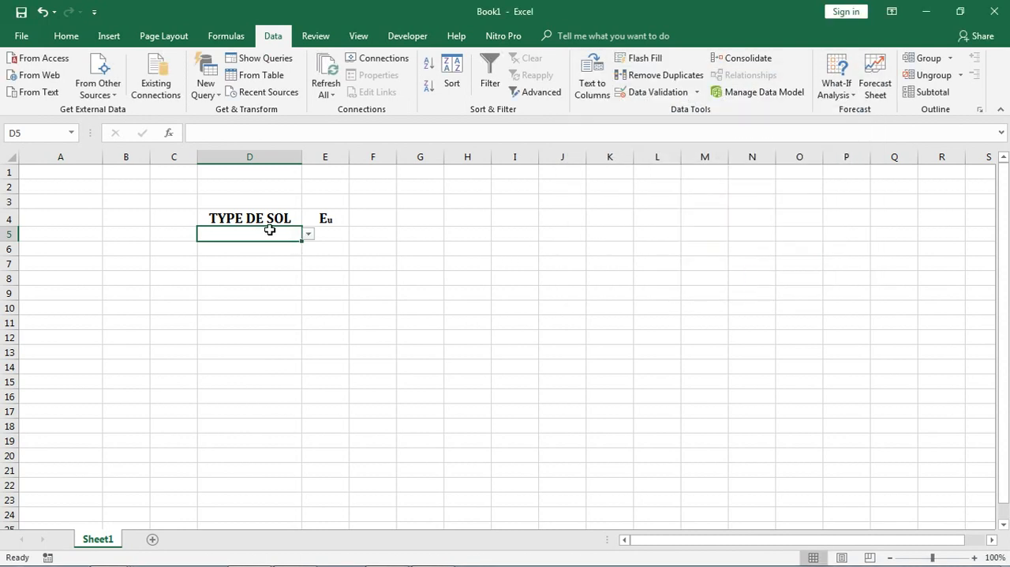
# Test the drop-down list in D5 by choosing each soil type in turn, ending on argile solide
pyautogui.click(308, 236)
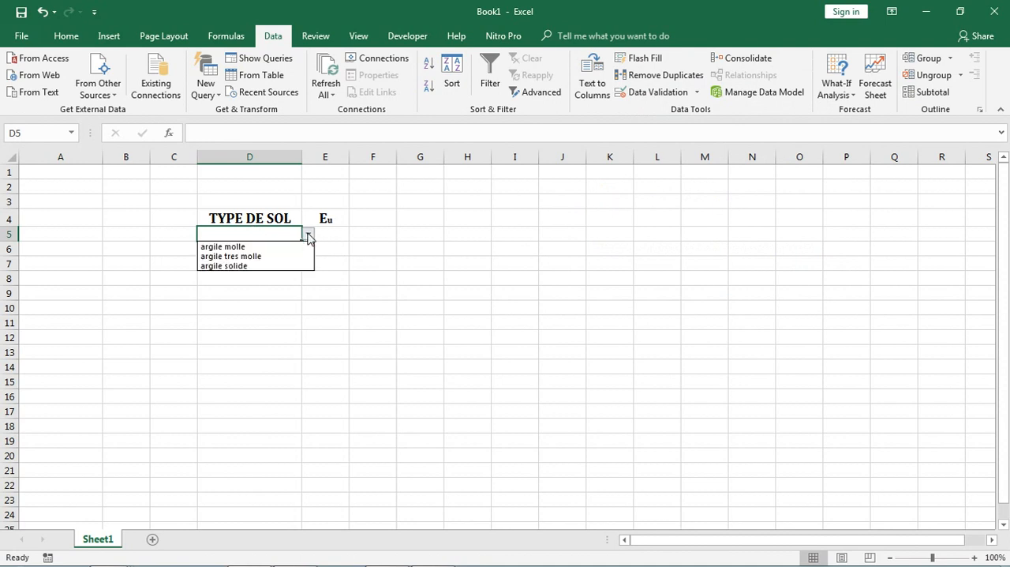
pyautogui.click(257, 247)
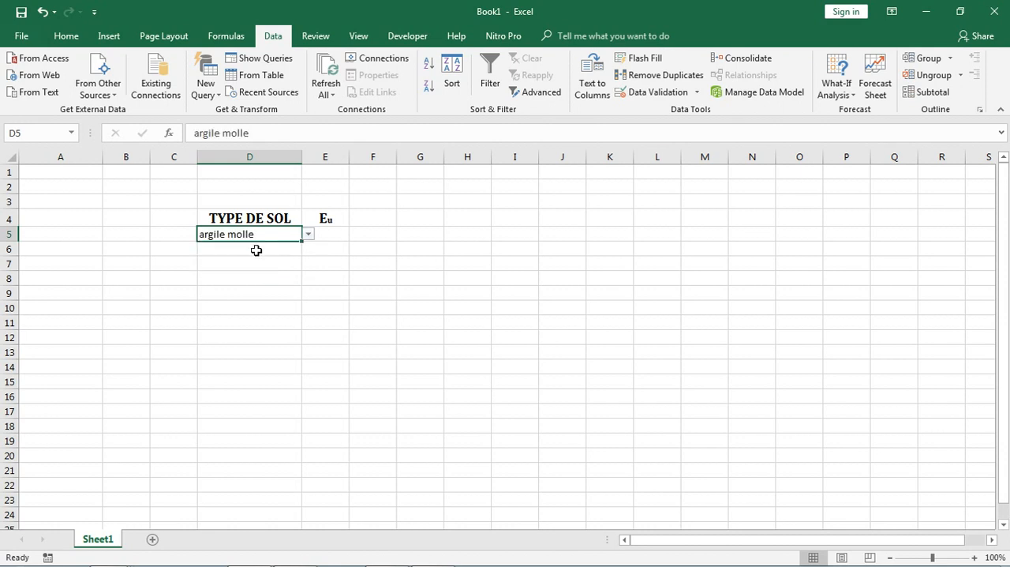
pyautogui.click(309, 234)
pyautogui.click(292, 256)
pyautogui.click(309, 235)
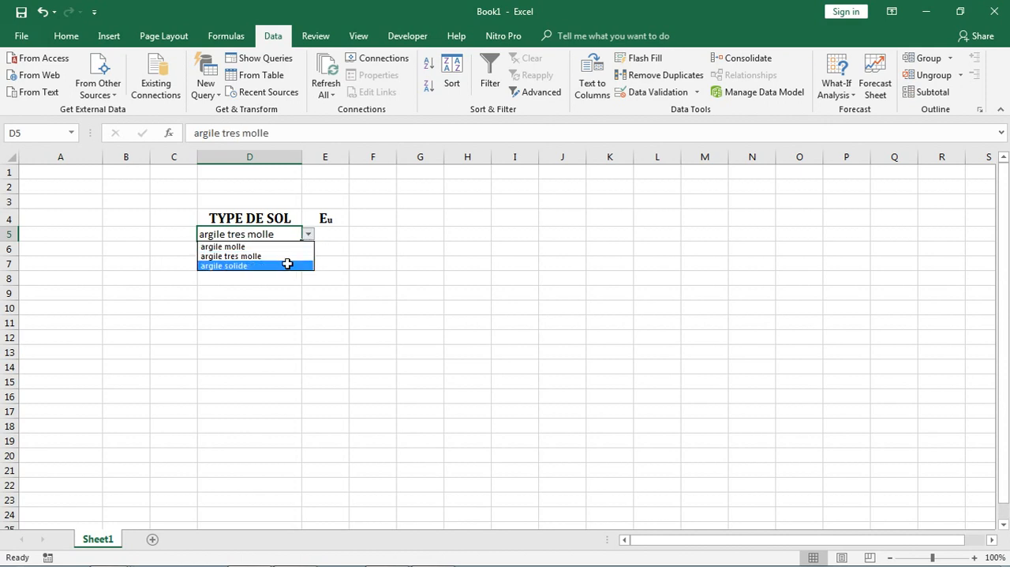
pyautogui.click(288, 264)
pyautogui.click(308, 235)
pyautogui.click(306, 246)
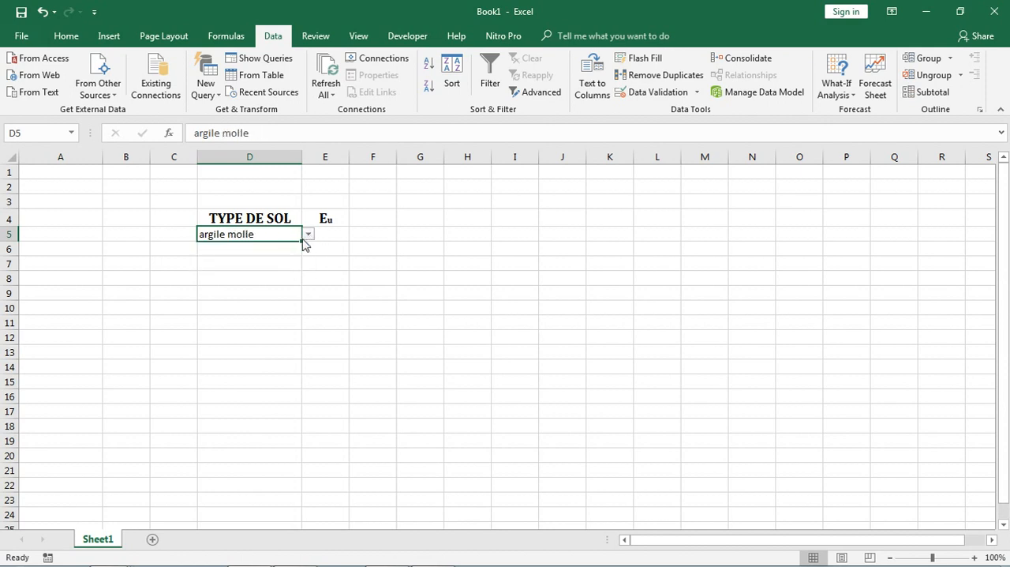
pyautogui.click(308, 235)
pyautogui.click(271, 255)
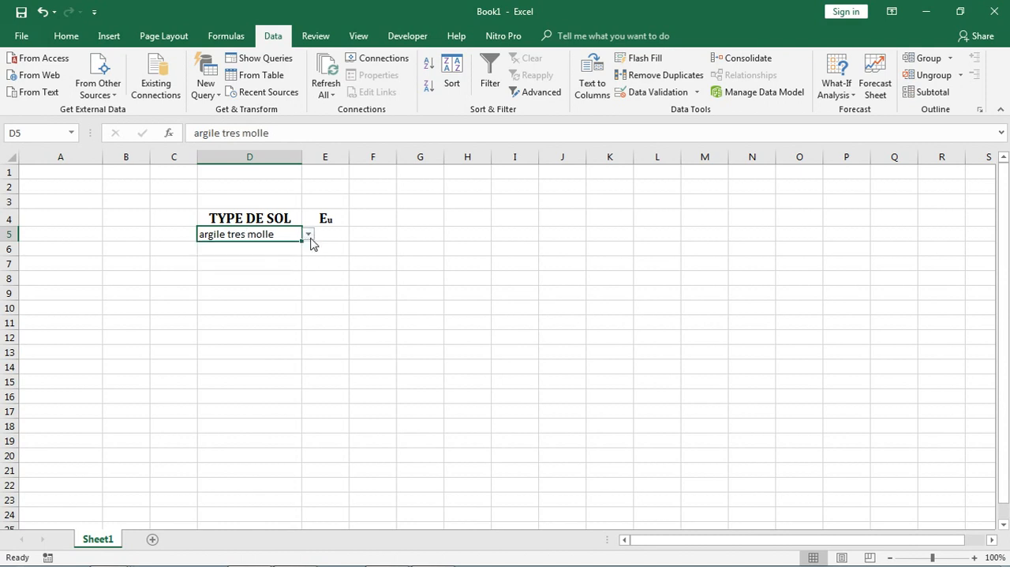
pyautogui.click(309, 236)
pyautogui.click(276, 266)
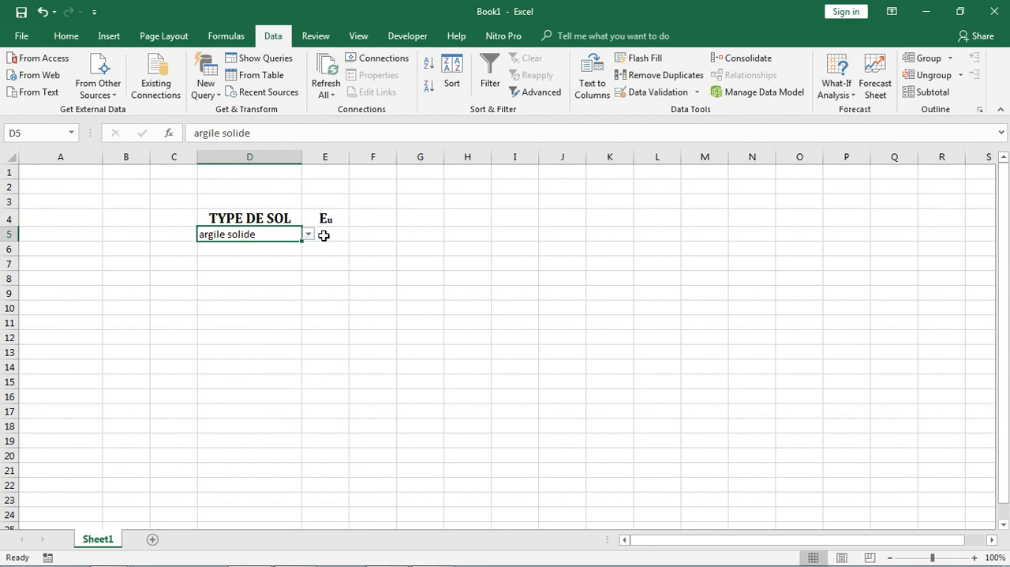
# Start an IF formula in cell E5 with D5 as the cell reference of its logical test
pyautogui.click(323, 235)
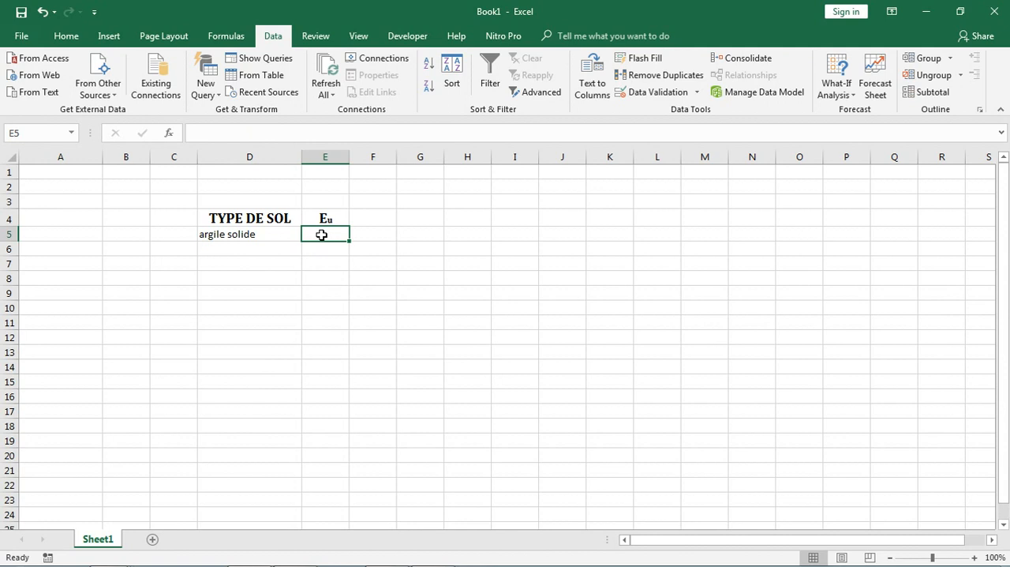
pyautogui.write('=')
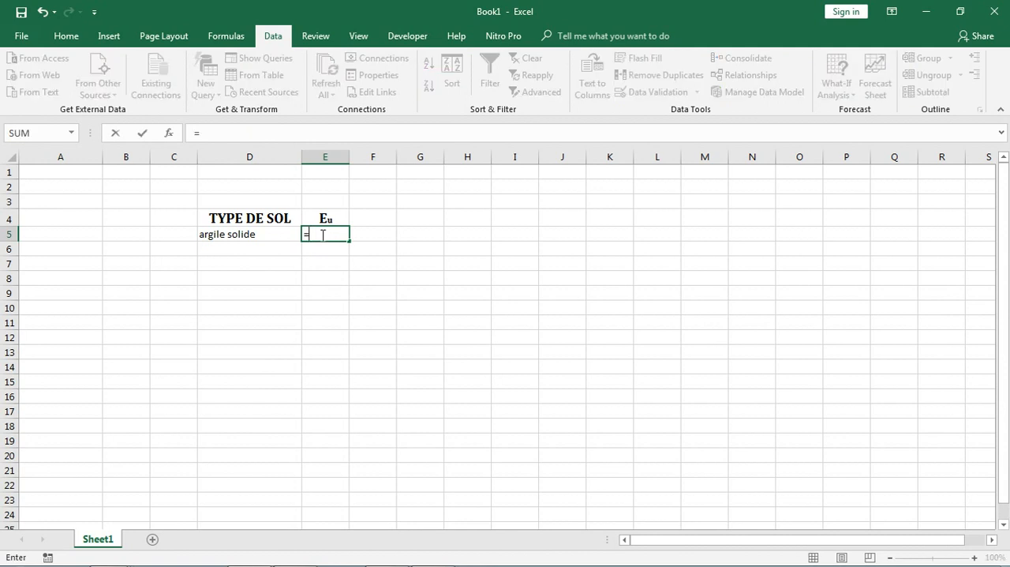
pyautogui.write('si')
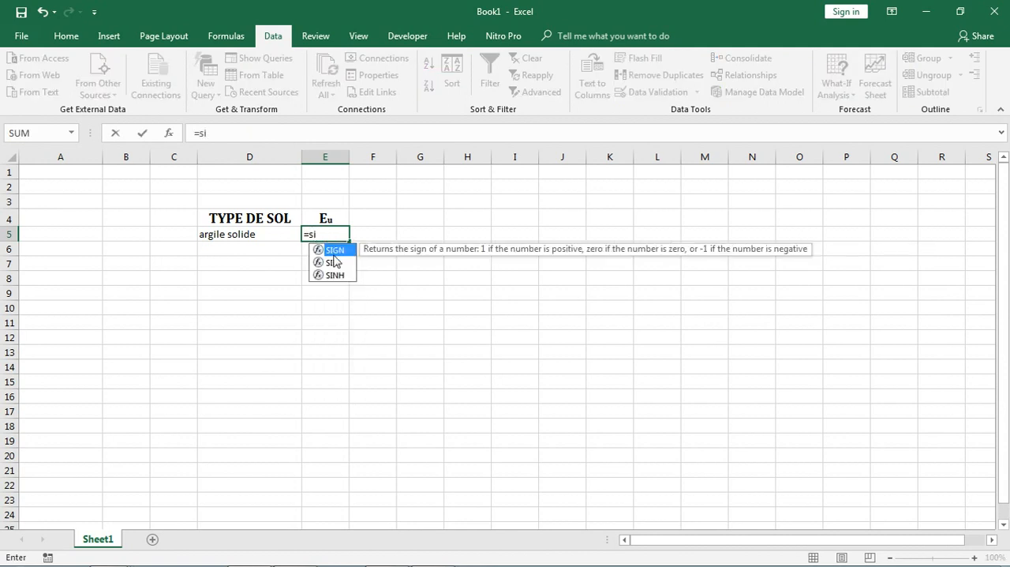
pyautogui.press('BackSpace')
pyautogui.press('BackSpace')
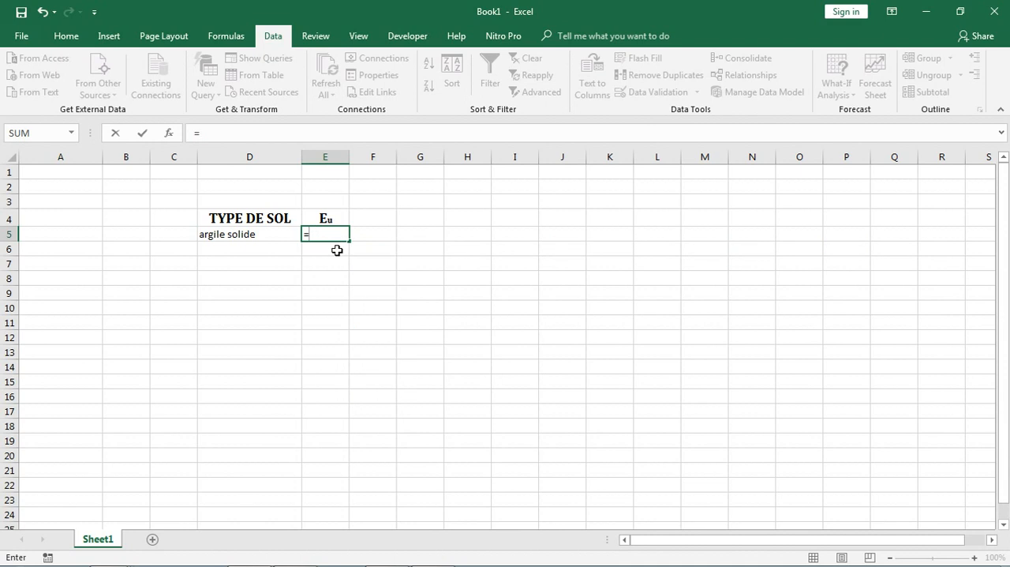
pyautogui.write('if')
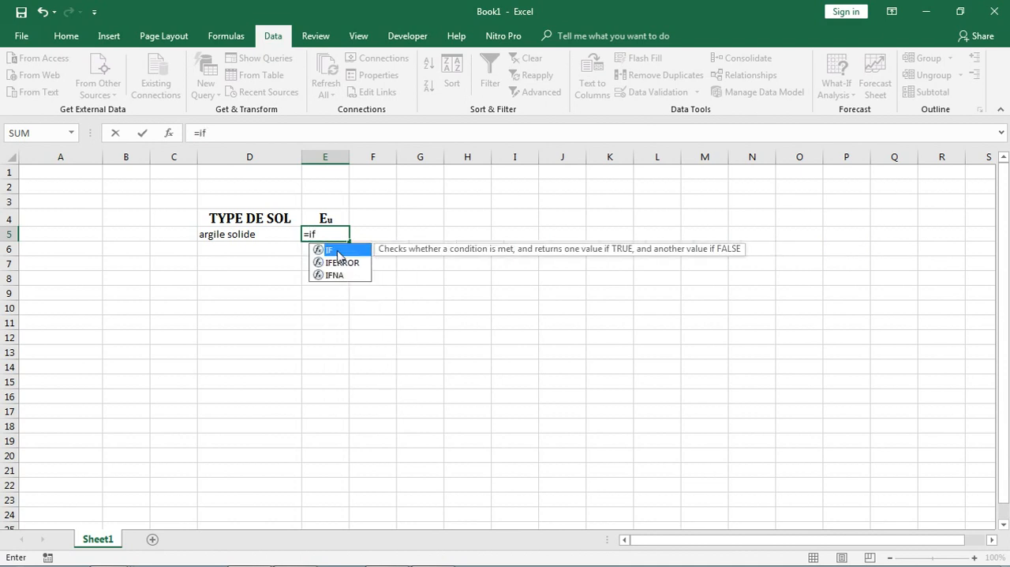
pyautogui.doubleClick(338, 251)
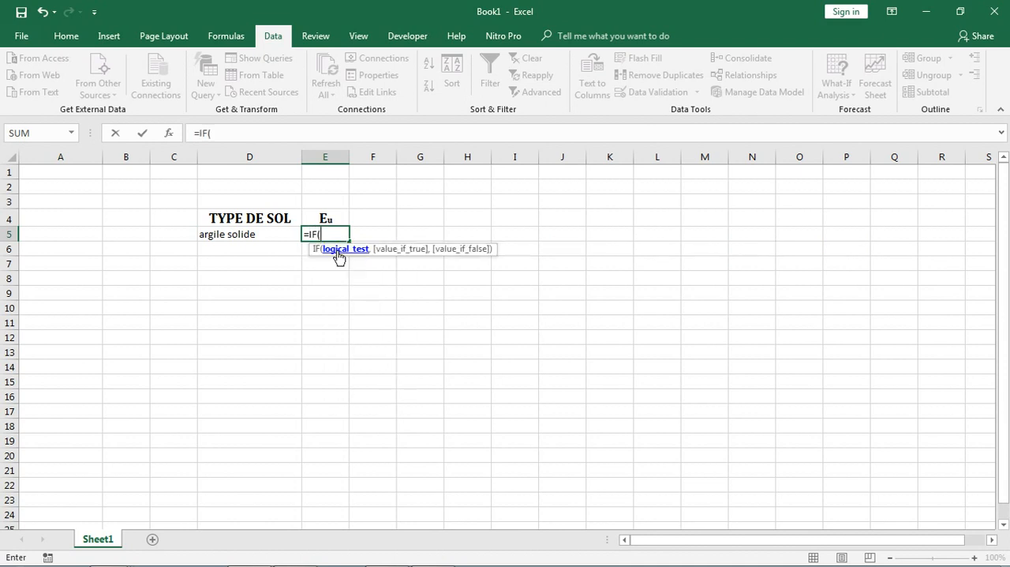
pyautogui.click(267, 235)
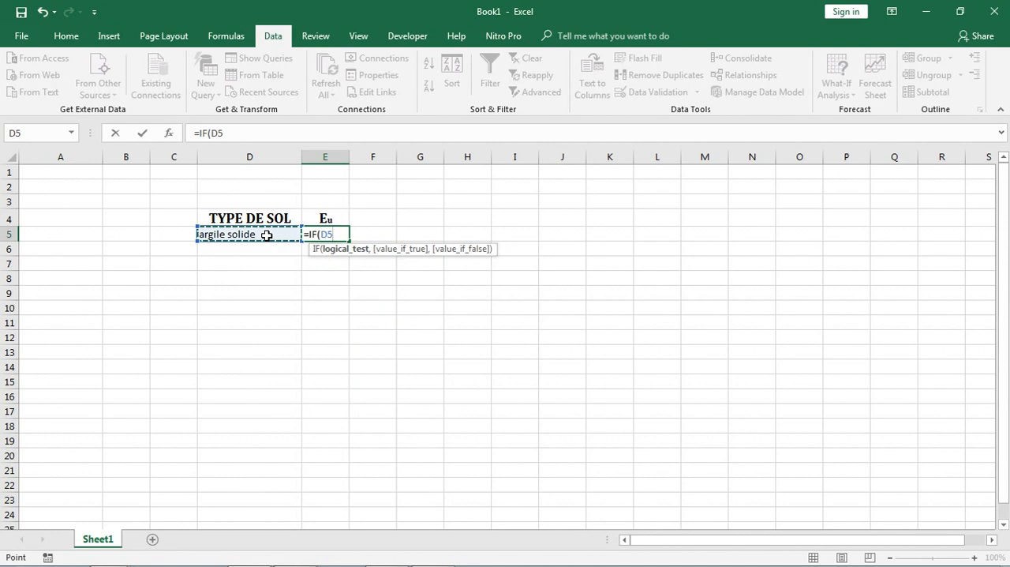
# Complete the IF formula's logical test so that D5 is compared with the quoted text "argile molle"
pyautogui.write('=')
pyautogui.write('a')
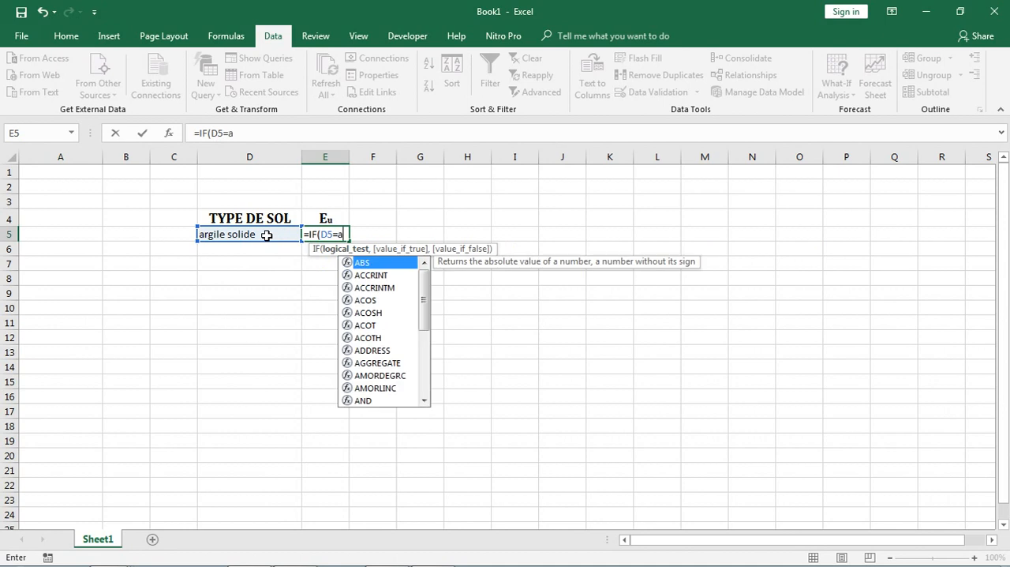
pyautogui.write('rgile ')
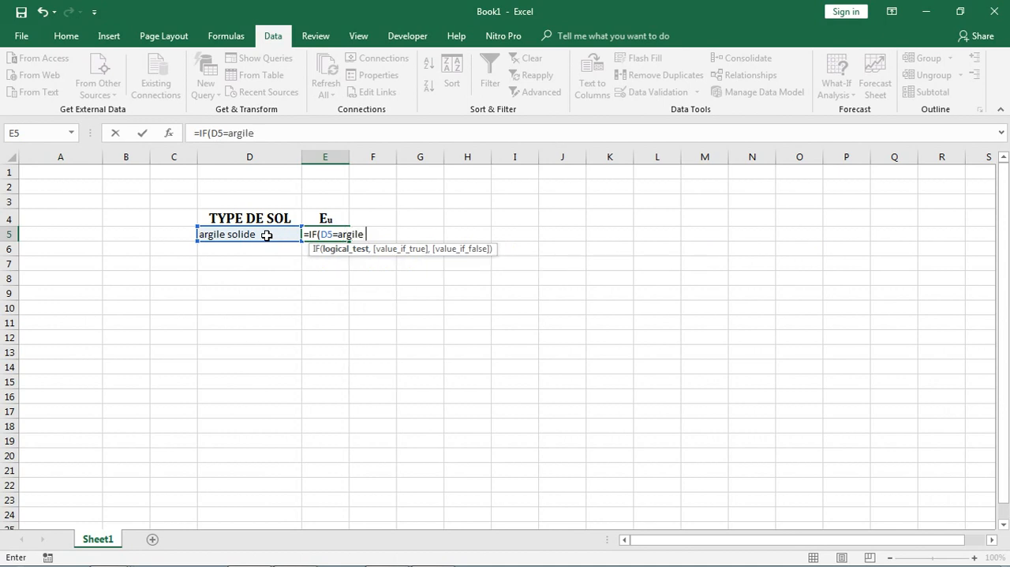
pyautogui.write('molle')
pyautogui.write('"')
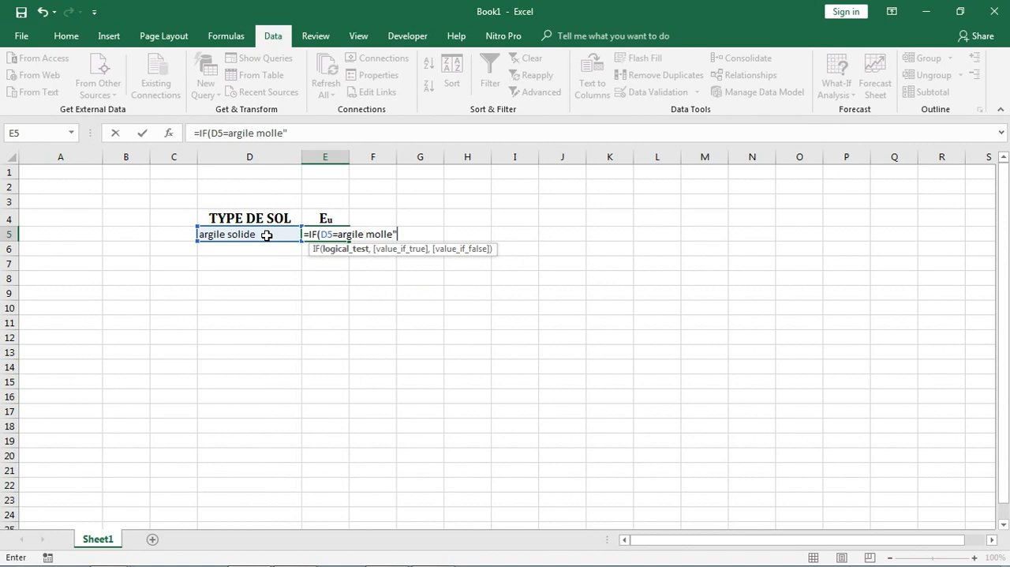
pyautogui.click(340, 234)
pyautogui.write('"')
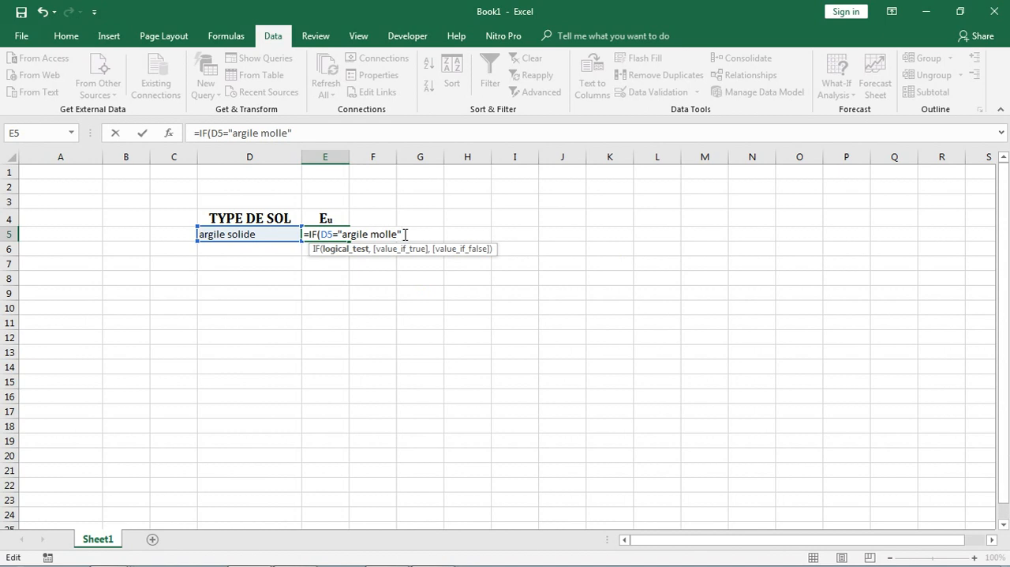
pyautogui.write(',')
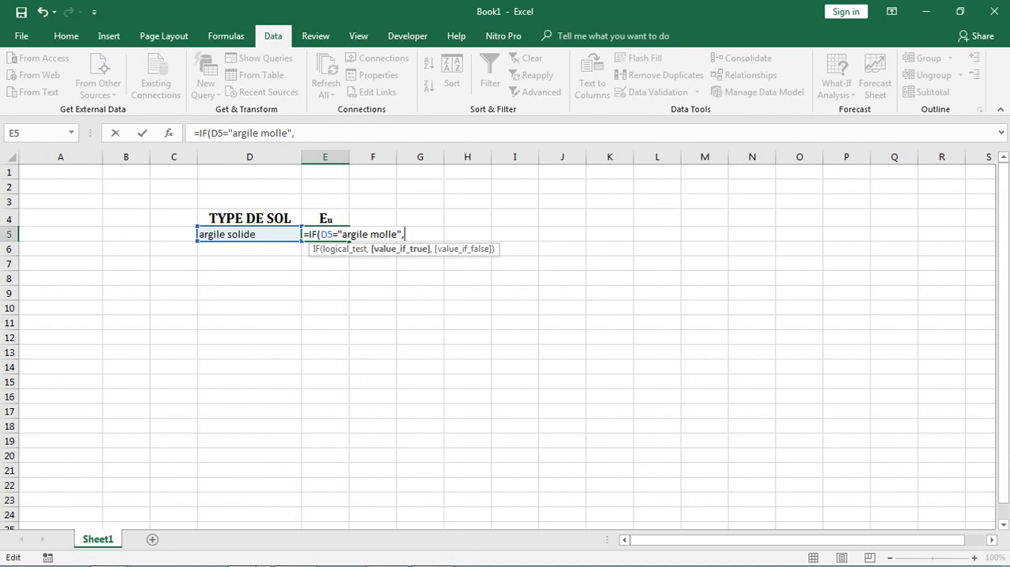
# Consult the Eu table in PowerPoint, return to Excel and enter 3.5 as the value for argile molle
pyautogui.click(295, 551)
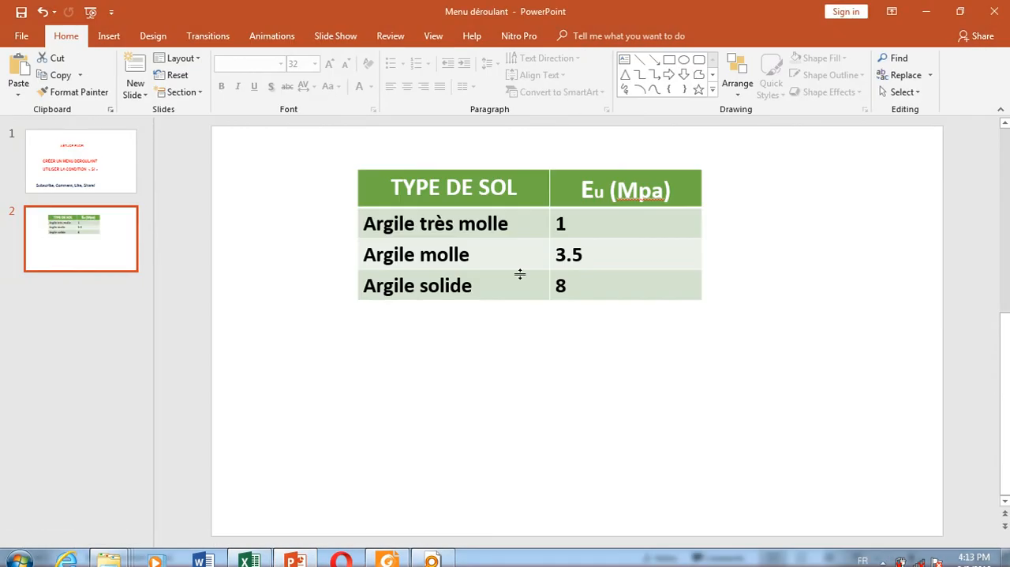
pyautogui.click(243, 554)
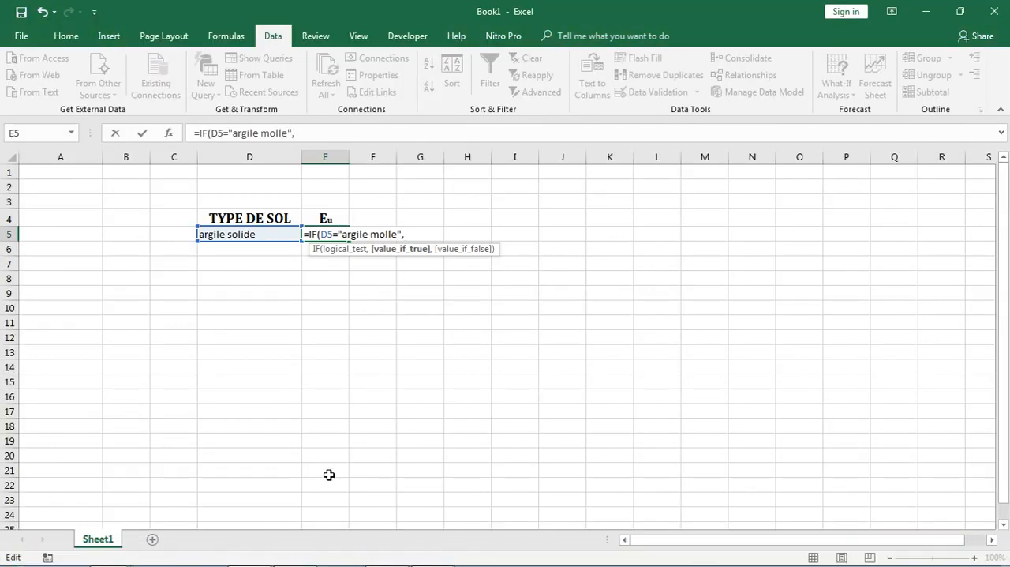
pyautogui.write('3.5,')
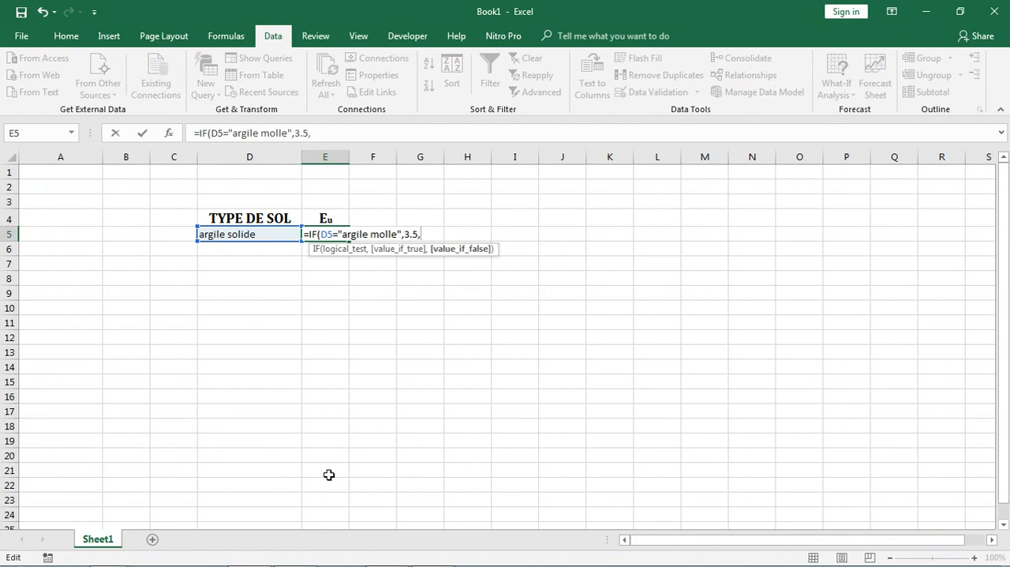
pyautogui.write('if')
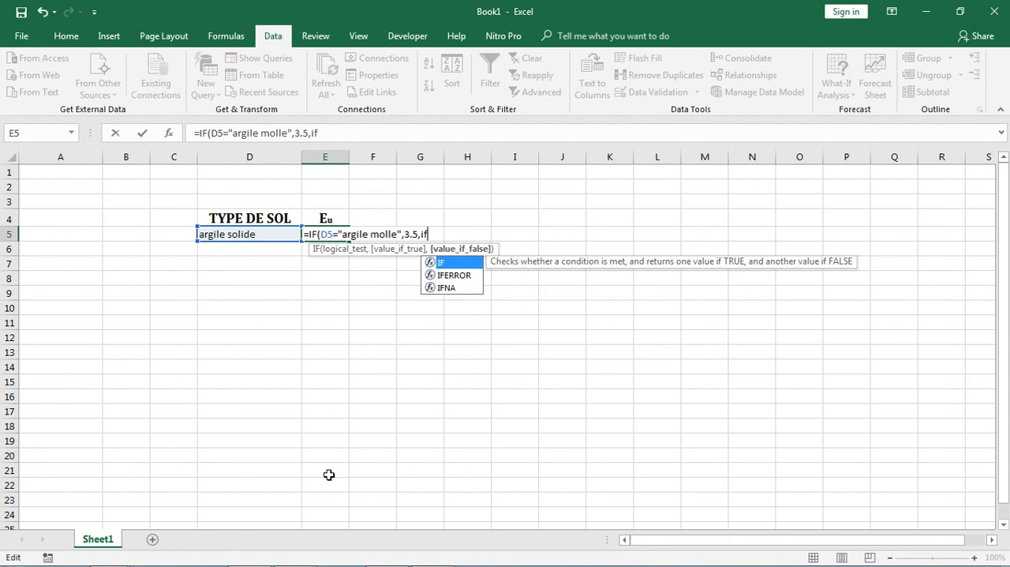
# Nest a second IF as the value if false, with the logical test D5=argile tres molle
pyautogui.doubleClick(441, 260)
pyautogui.click(220, 234)
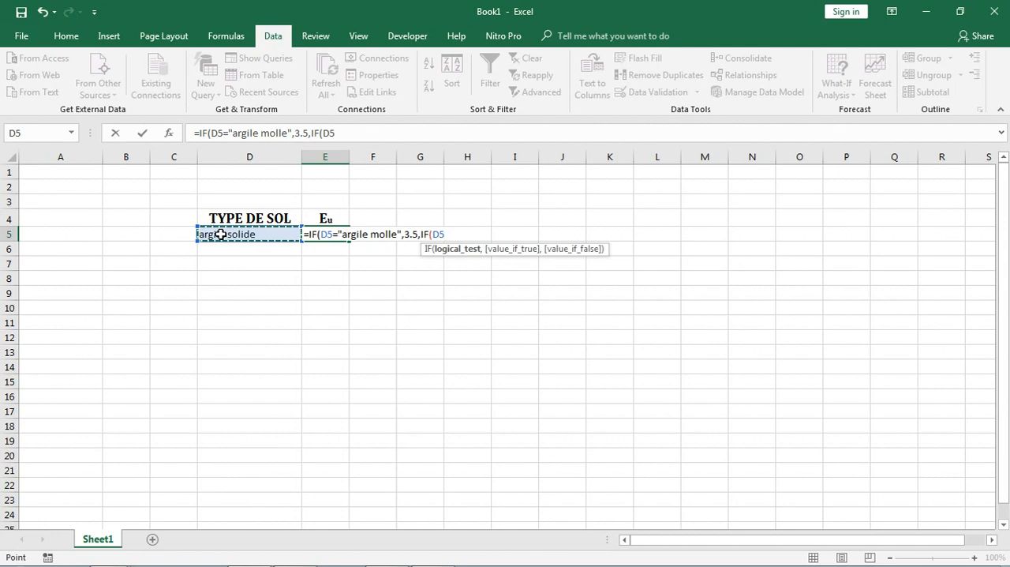
pyautogui.write('=argile tres molle,')
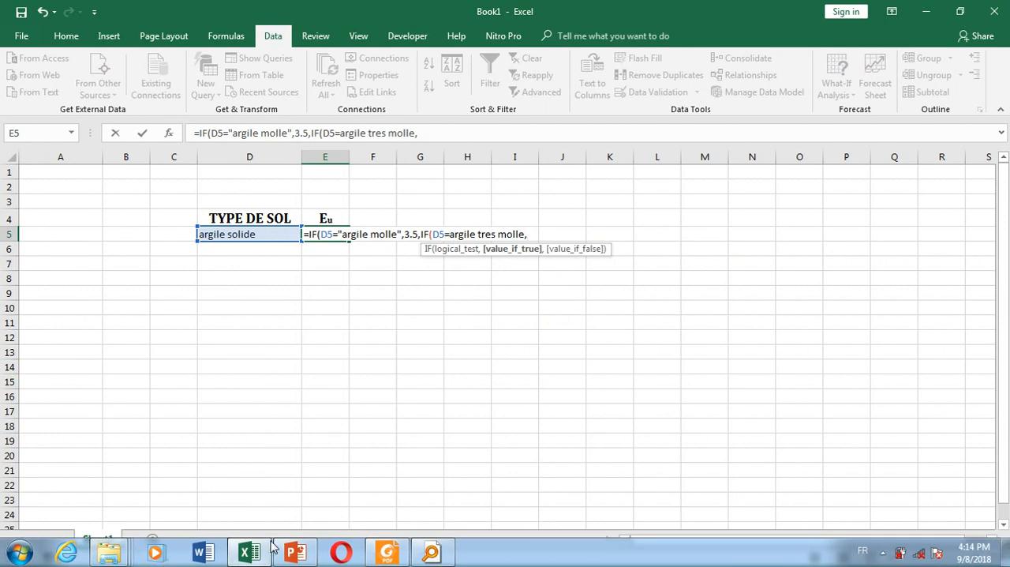
# Consult the Eu table in PowerPoint and enter 1 as the nested IF's value if true and 8 as its value if false
pyautogui.click(296, 555)
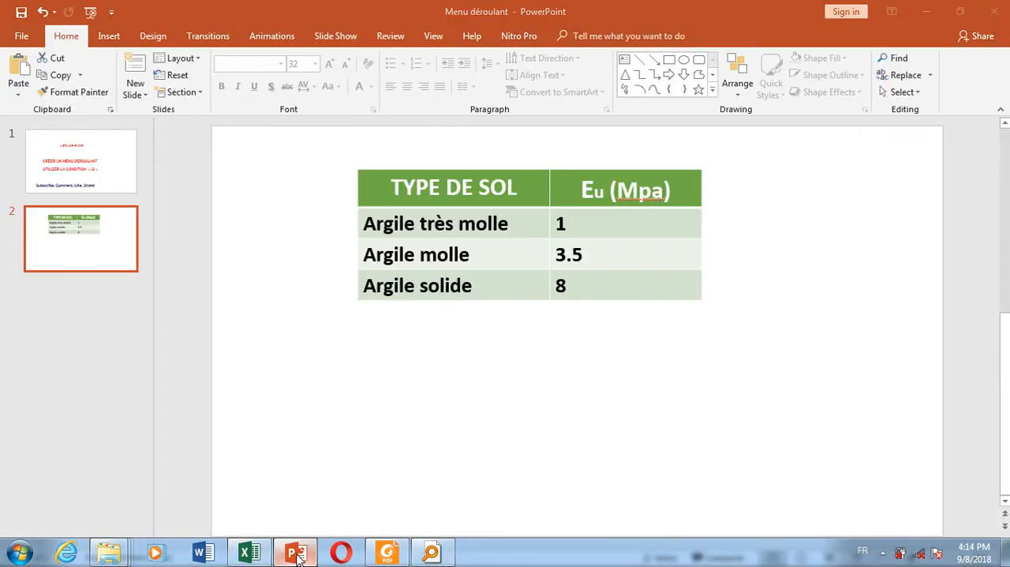
pyautogui.click(293, 554)
pyautogui.write('1')
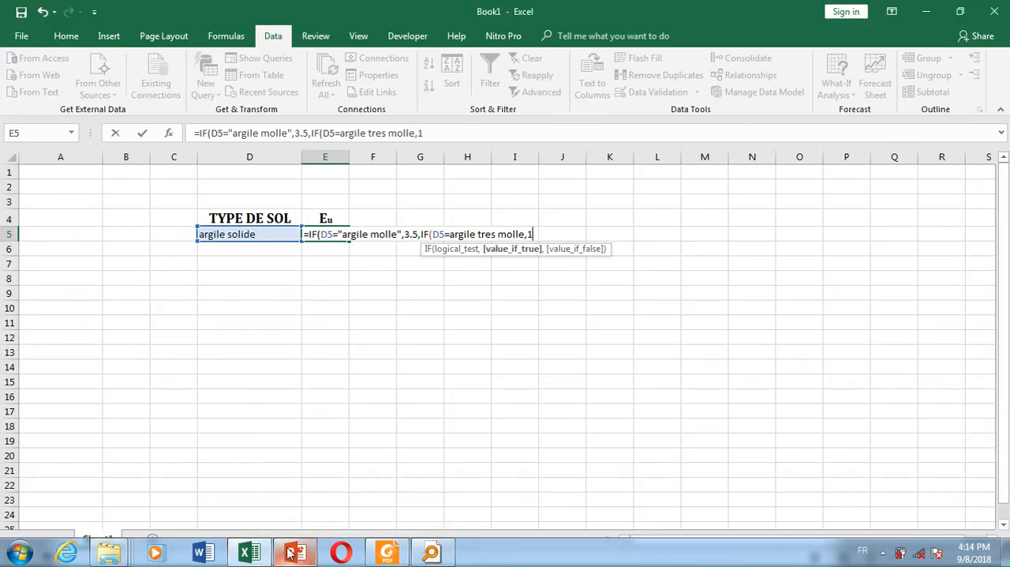
pyautogui.write(',')
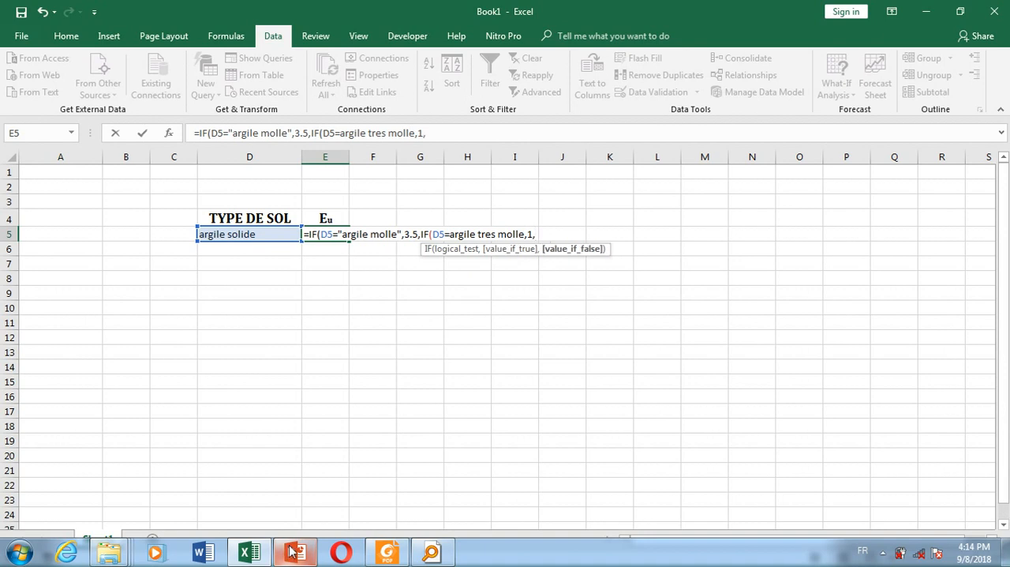
pyautogui.click(292, 552)
pyautogui.click(292, 552)
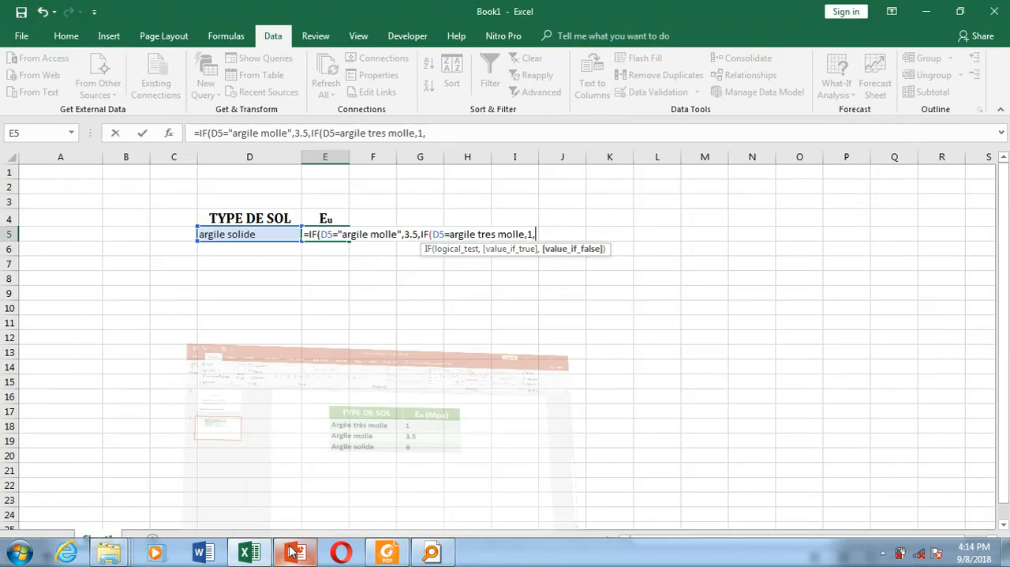
pyautogui.write('8')
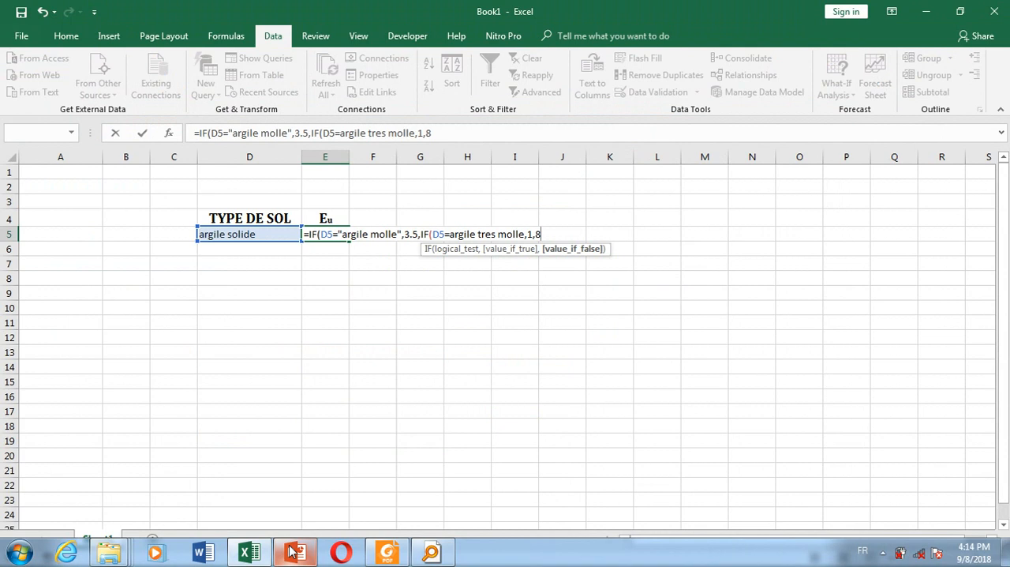
# Try to commit the E5 formula, adding one closing parenthesis at its end
pyautogui.press('Return')
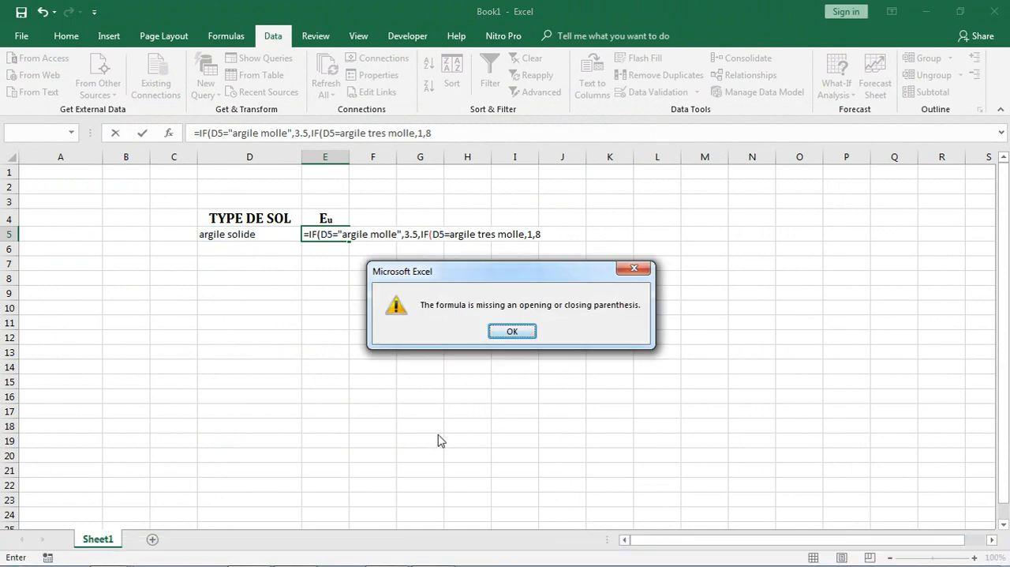
pyautogui.click(529, 332)
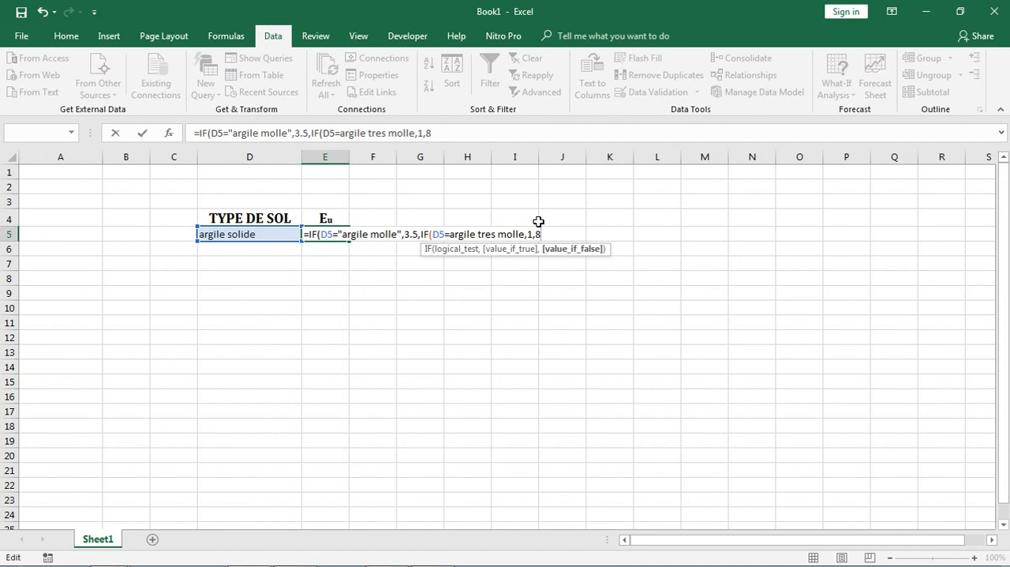
pyautogui.write(')')
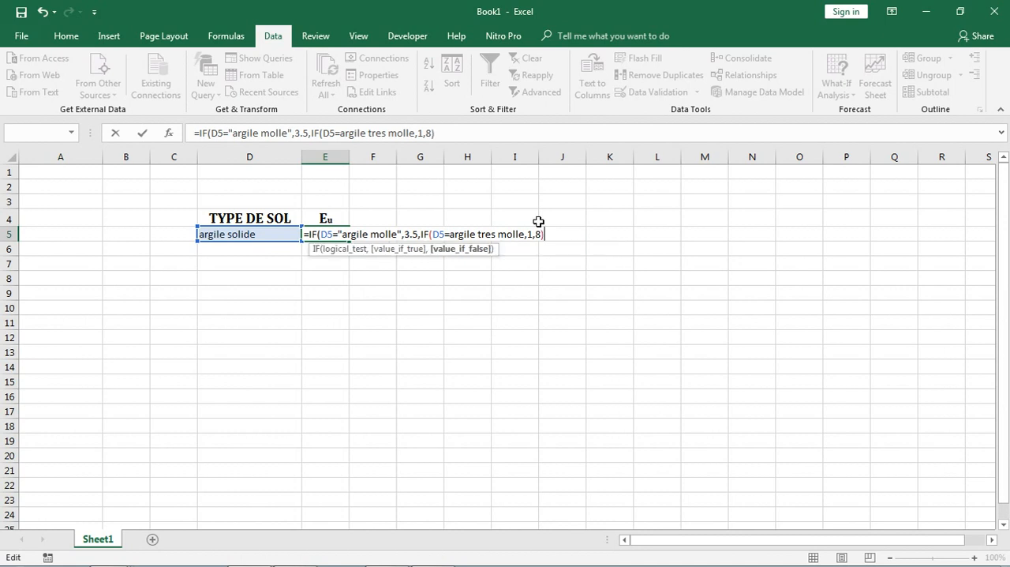
pyautogui.press('Return')
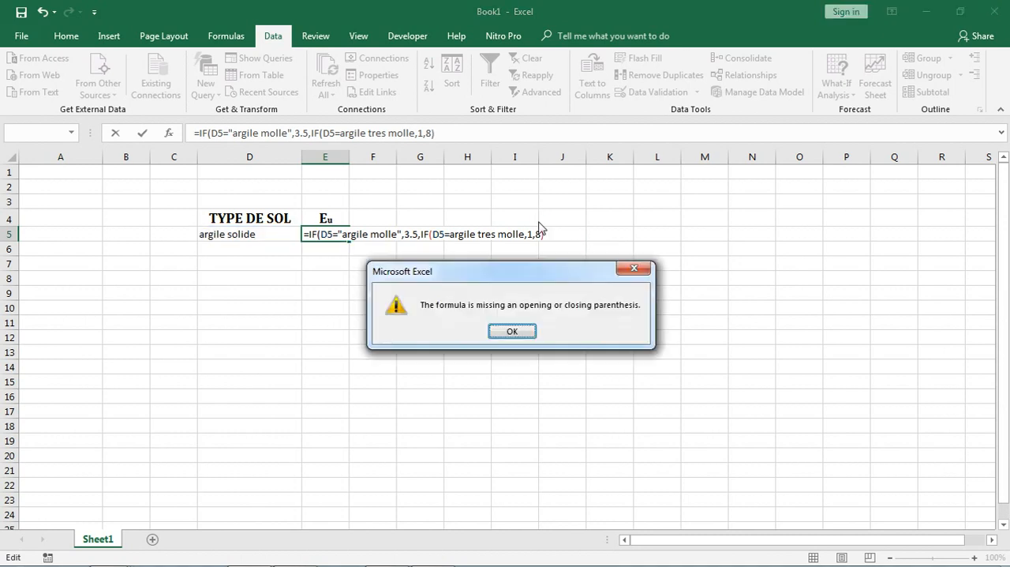
pyautogui.click(512, 332)
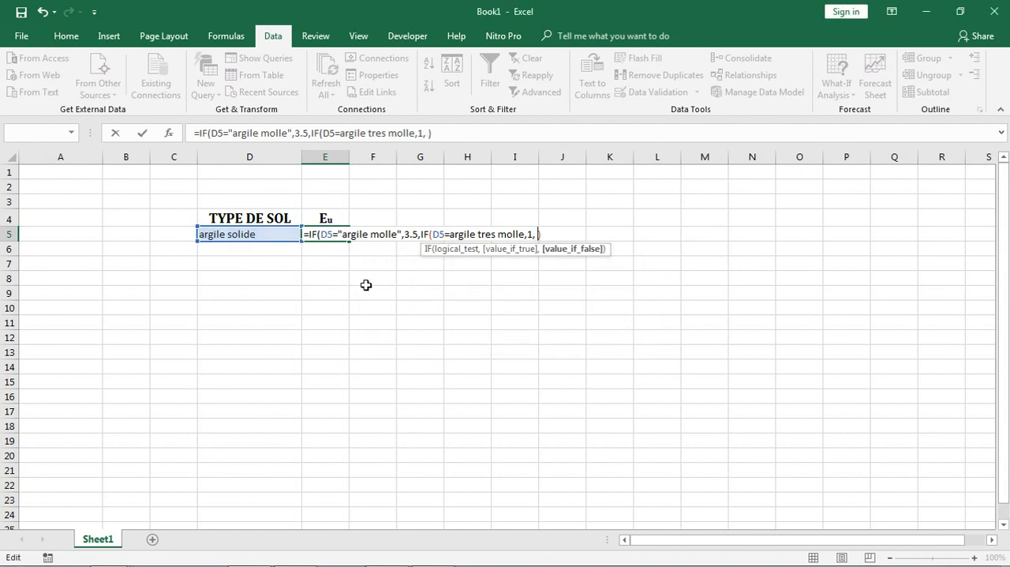
# Re-enter 8 as the nested IF's value if false and try to commit the E5 formula
pyautogui.press('BackSpace')
pyautogui.write('8')
pyautogui.press('Return')
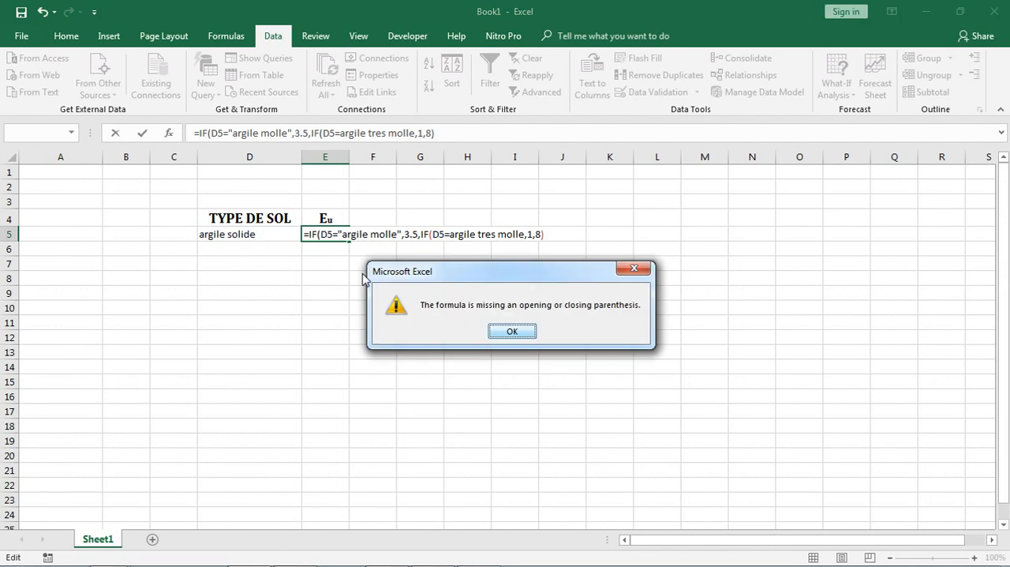
pyautogui.click(510, 332)
# Enclose argile tres molle in double quotation marks, add the outer IF's closing parenthesis and commit the E5 formula
pyautogui.click(450, 233)
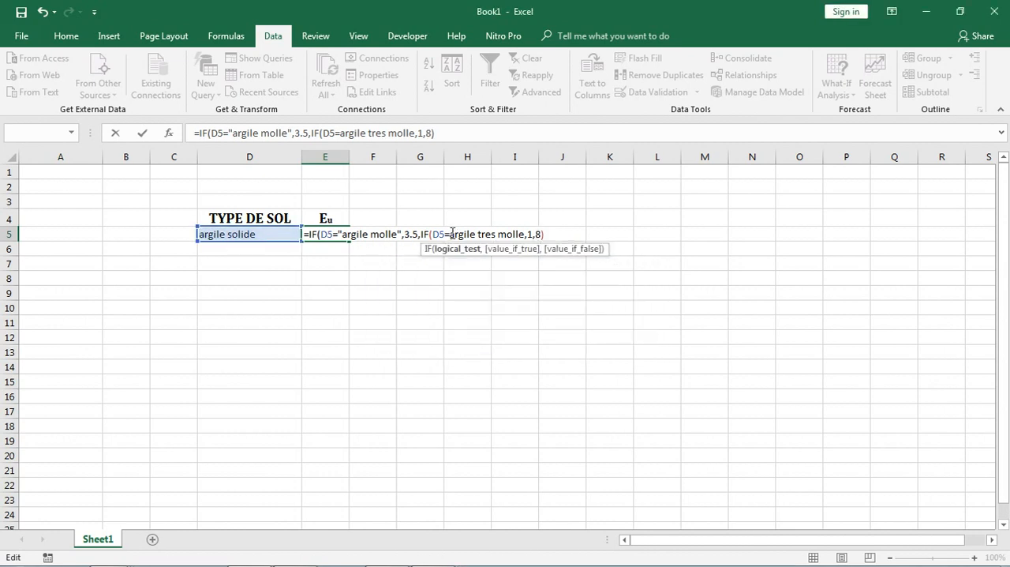
pyautogui.write('"')
pyautogui.click(532, 234)
pyautogui.write('"')
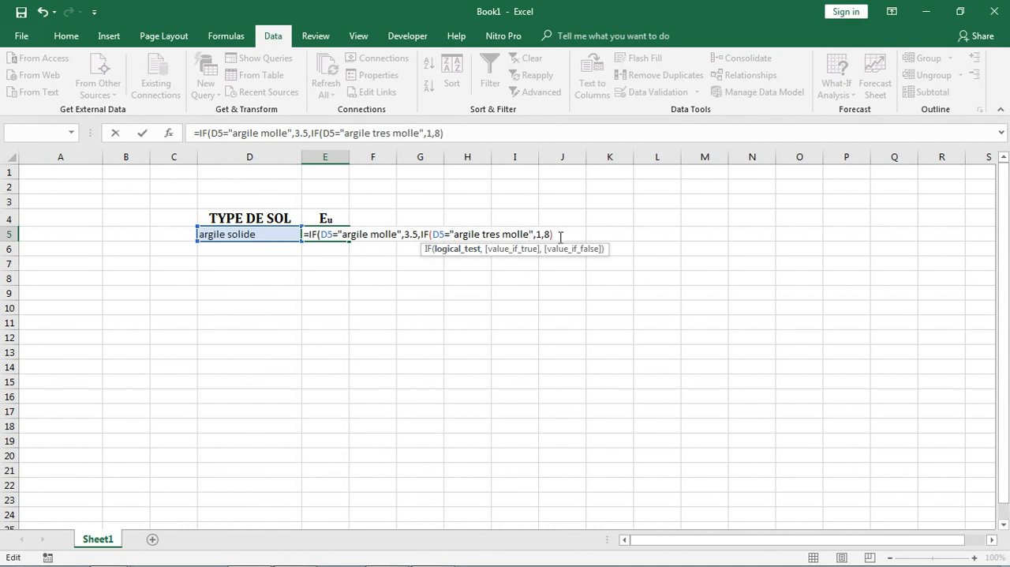
pyautogui.click(557, 235)
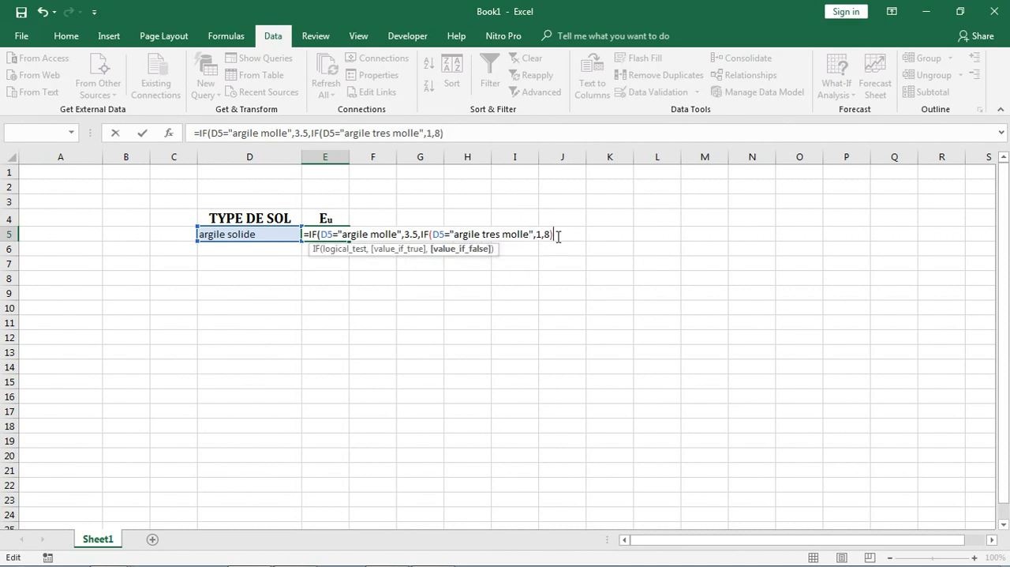
pyautogui.write(')')
pyautogui.press('Return')
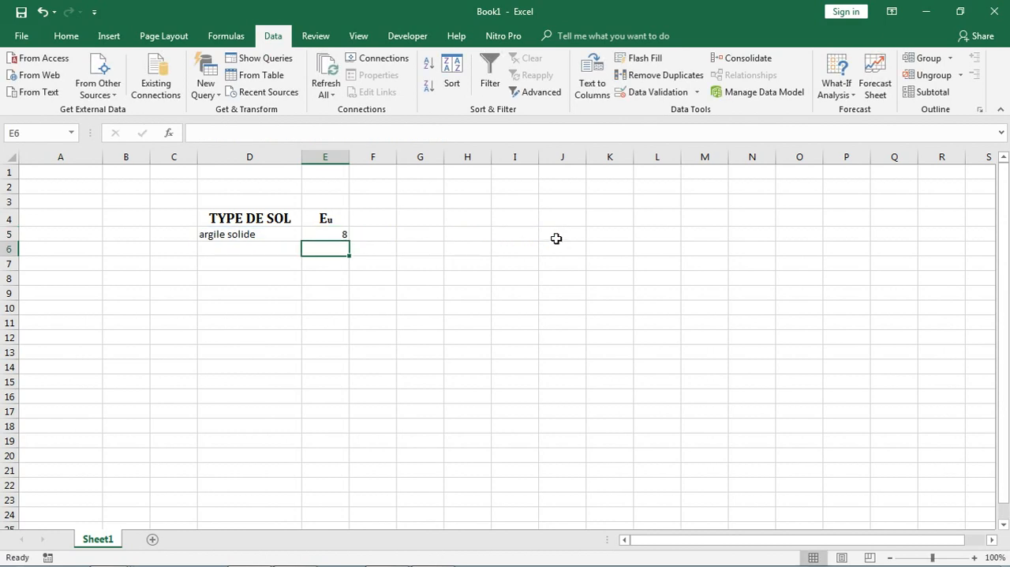
# Test the formula by choosing argile molle, argile tres molle and argile solide in turn from the D5 drop-down list
pyautogui.click(266, 236)
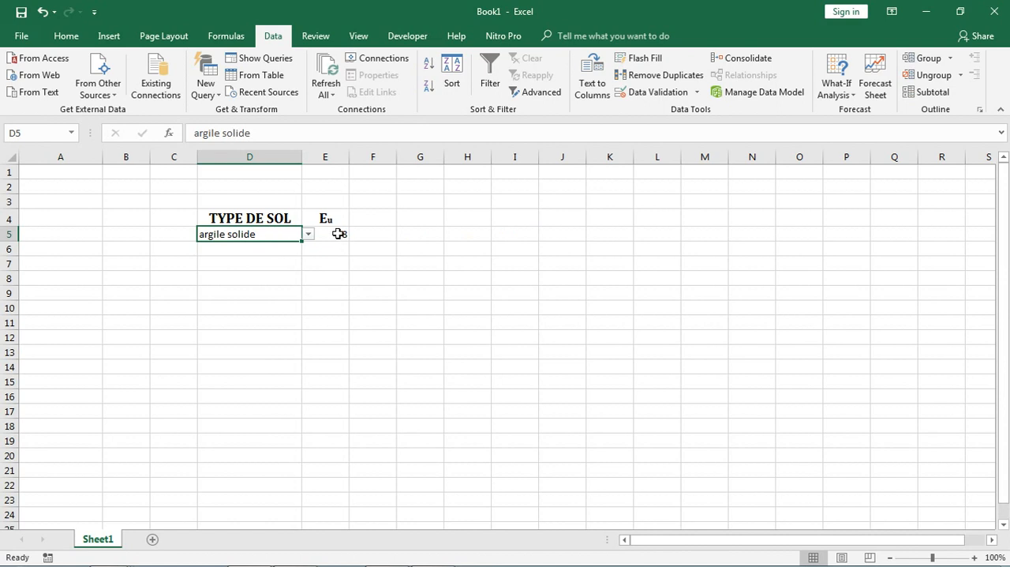
pyautogui.click(309, 235)
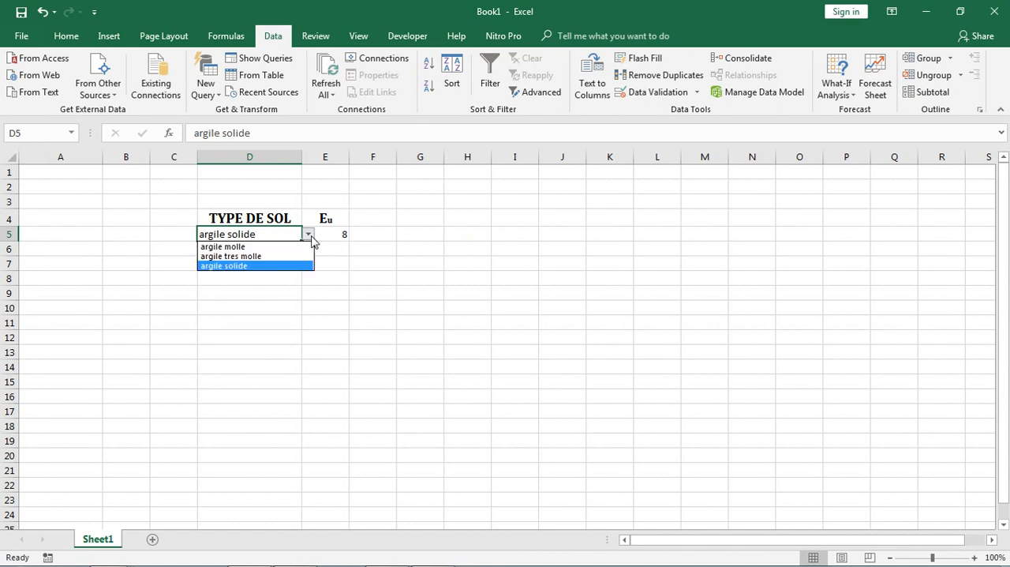
pyautogui.click(285, 247)
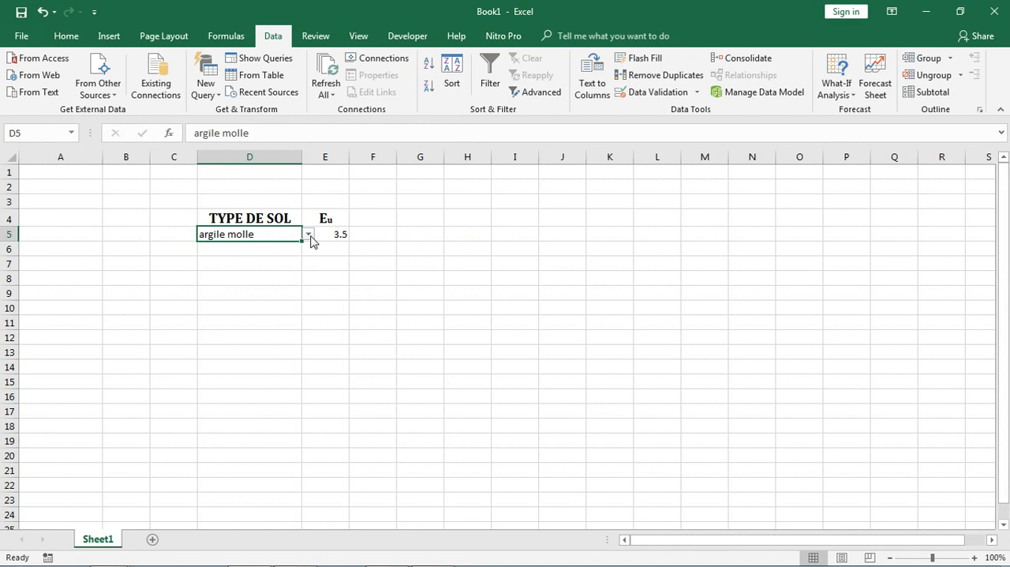
pyautogui.click(308, 235)
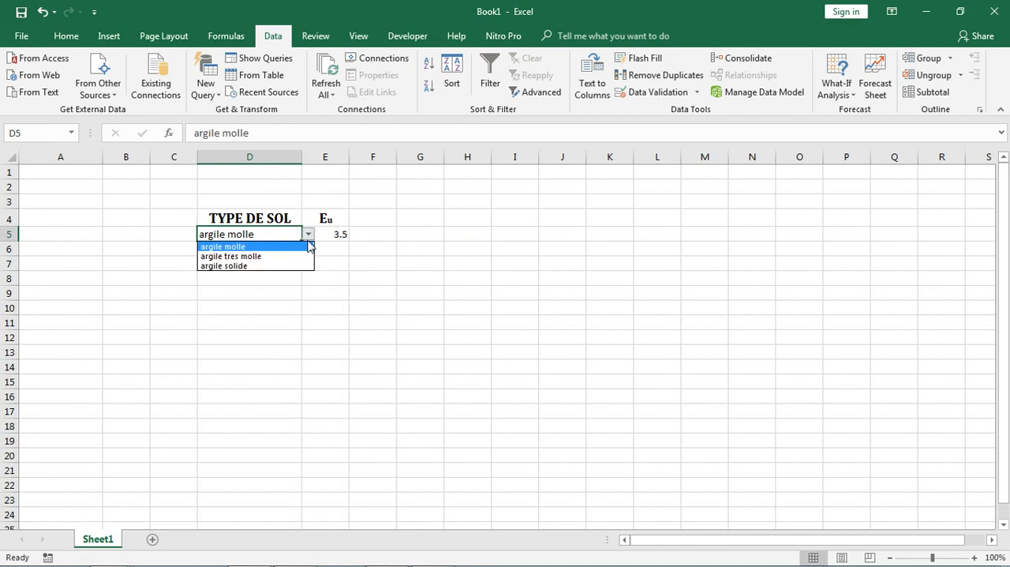
pyautogui.click(291, 256)
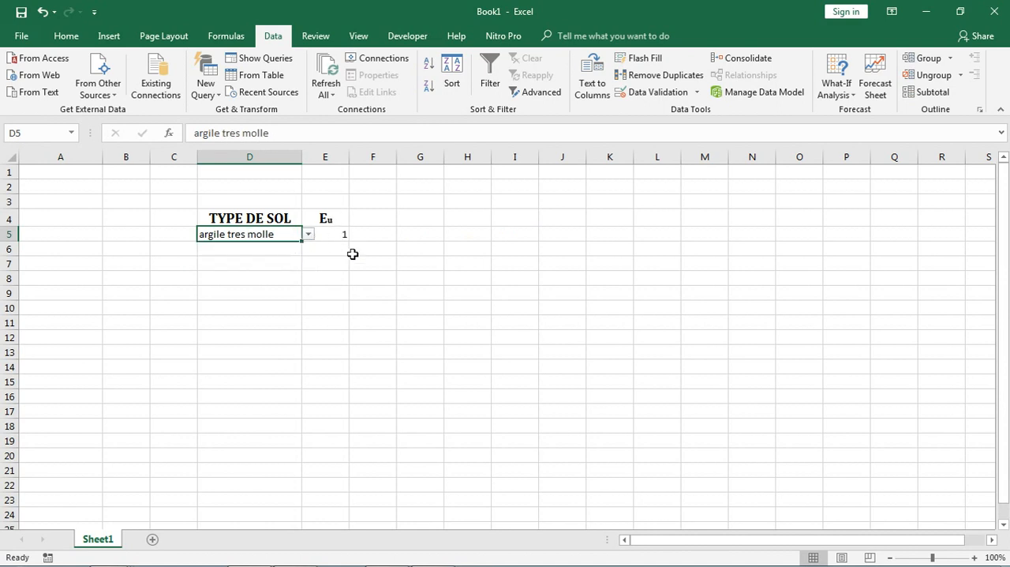
pyautogui.click(308, 235)
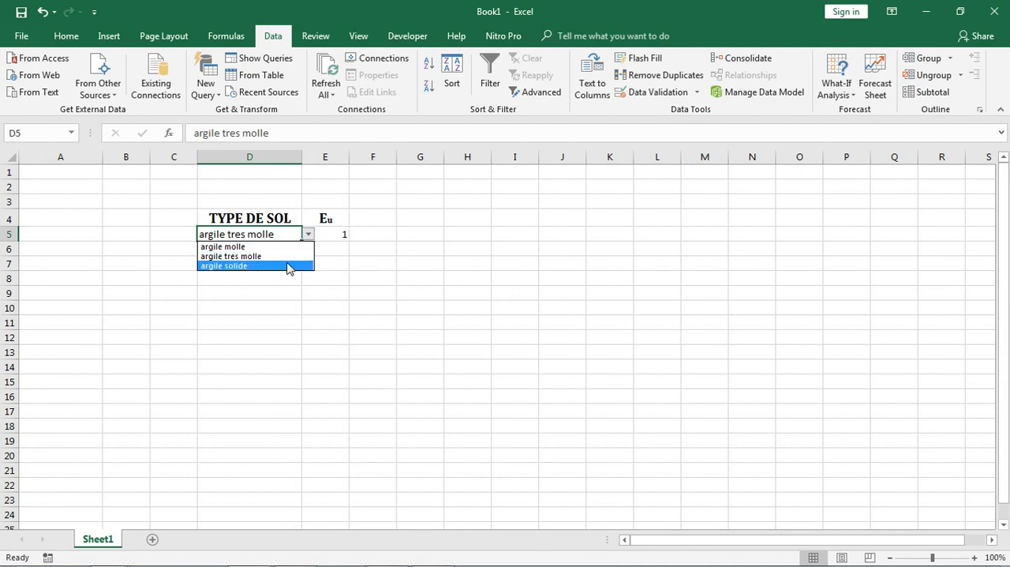
pyautogui.click(289, 266)
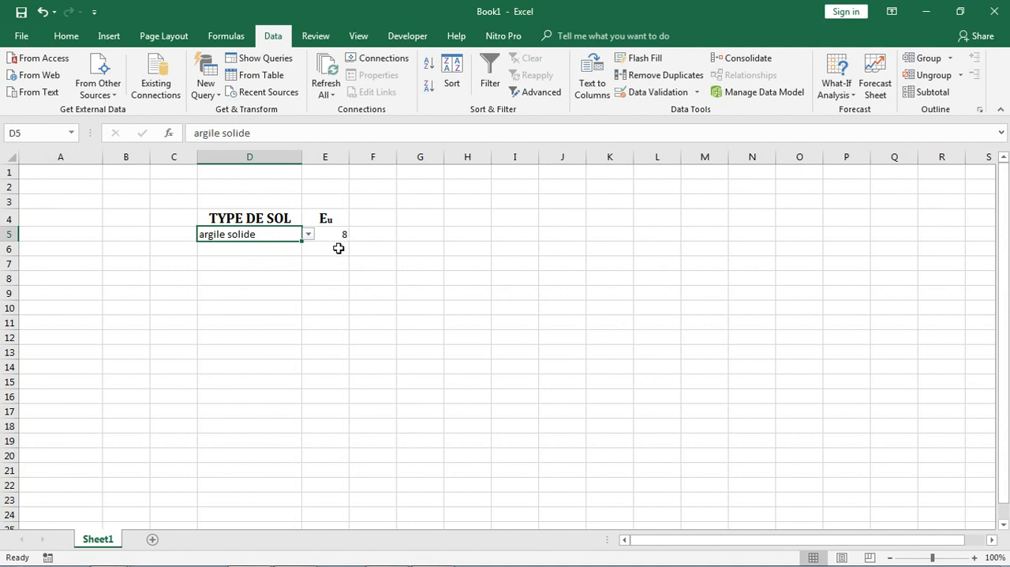
# Check the Eu table in PowerPoint against the results, return to Excel and review the formula in E5
pyautogui.moveTo(320, 562)
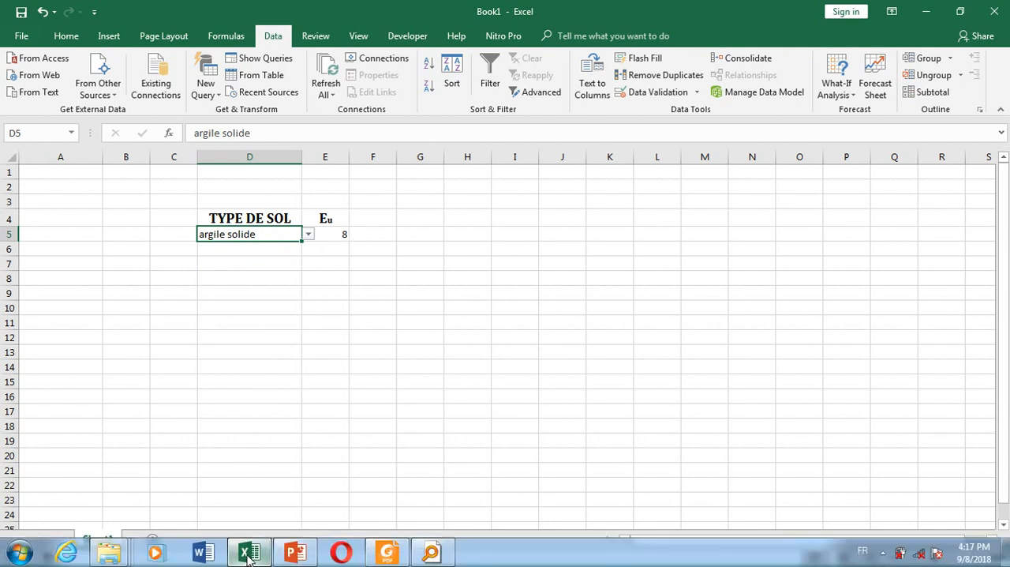
pyautogui.click(311, 522)
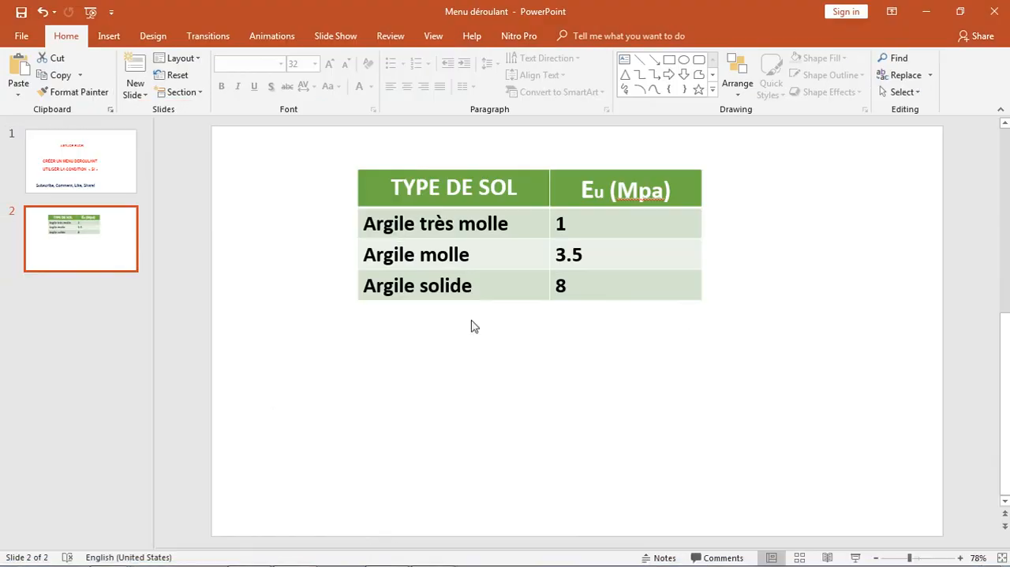
pyautogui.moveTo(254, 561)
pyautogui.click(259, 555)
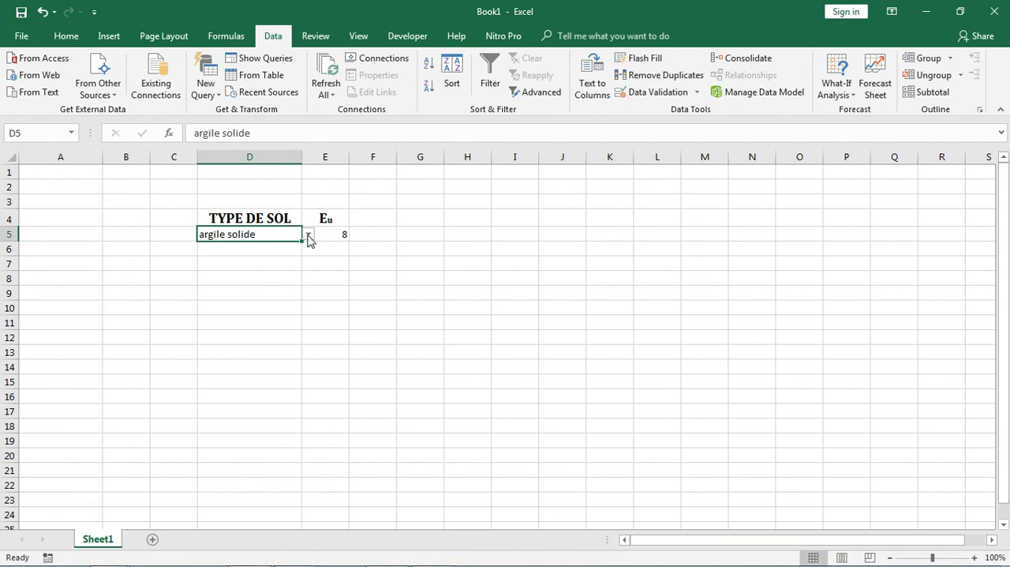
pyautogui.click(328, 234)
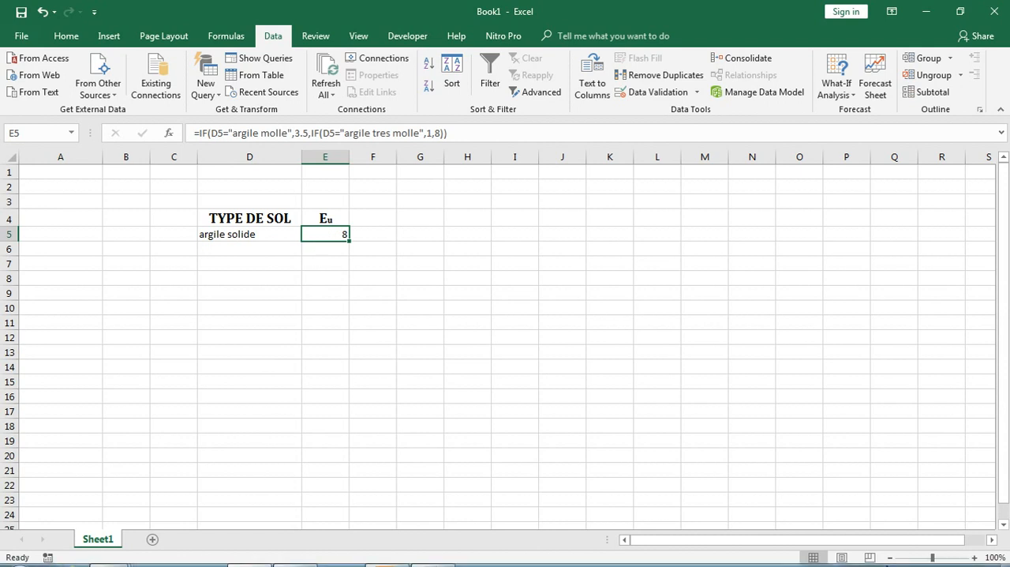
# Minimize all open windows to show the desktop
pyautogui.moveTo(880, 563)
pyautogui.press('super+d')
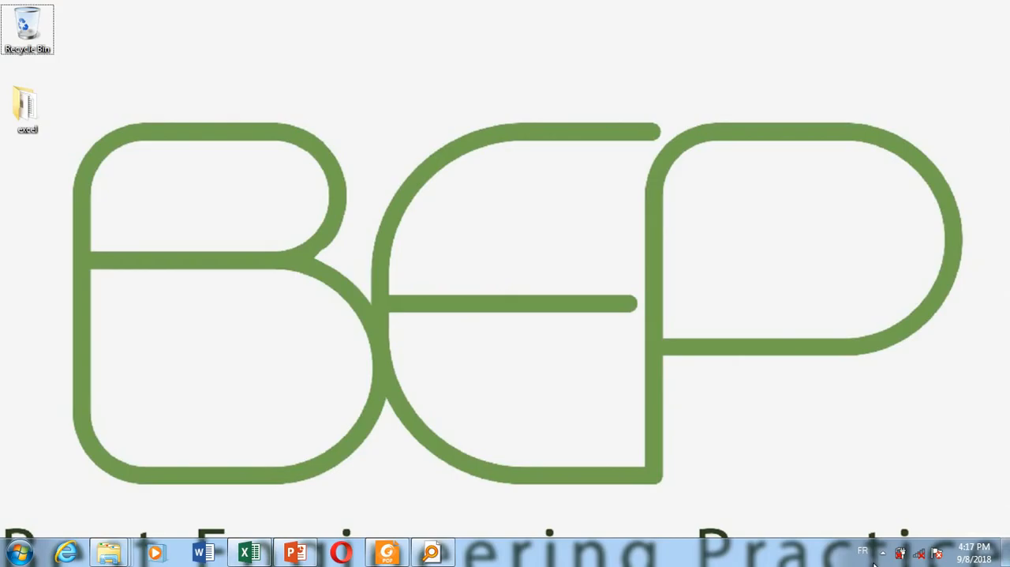